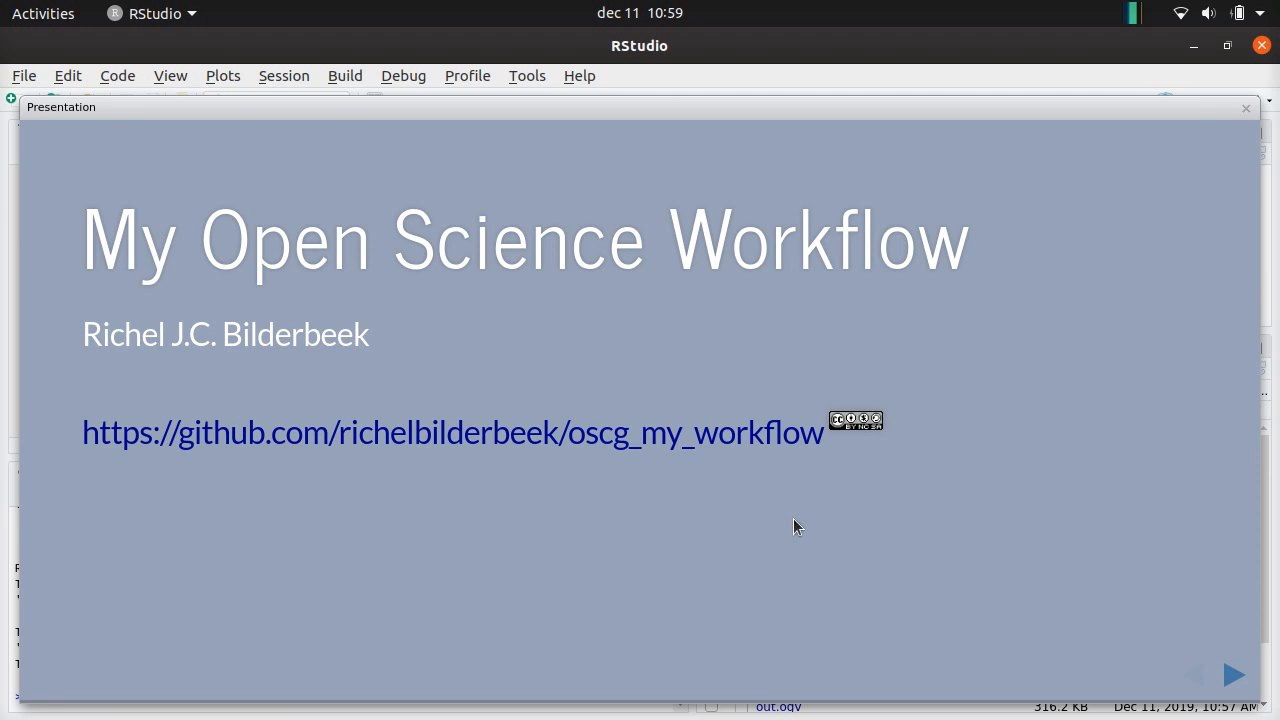
Advance from the title slide to the 'We predicted that ... [Many papers]' slide
key(Right)
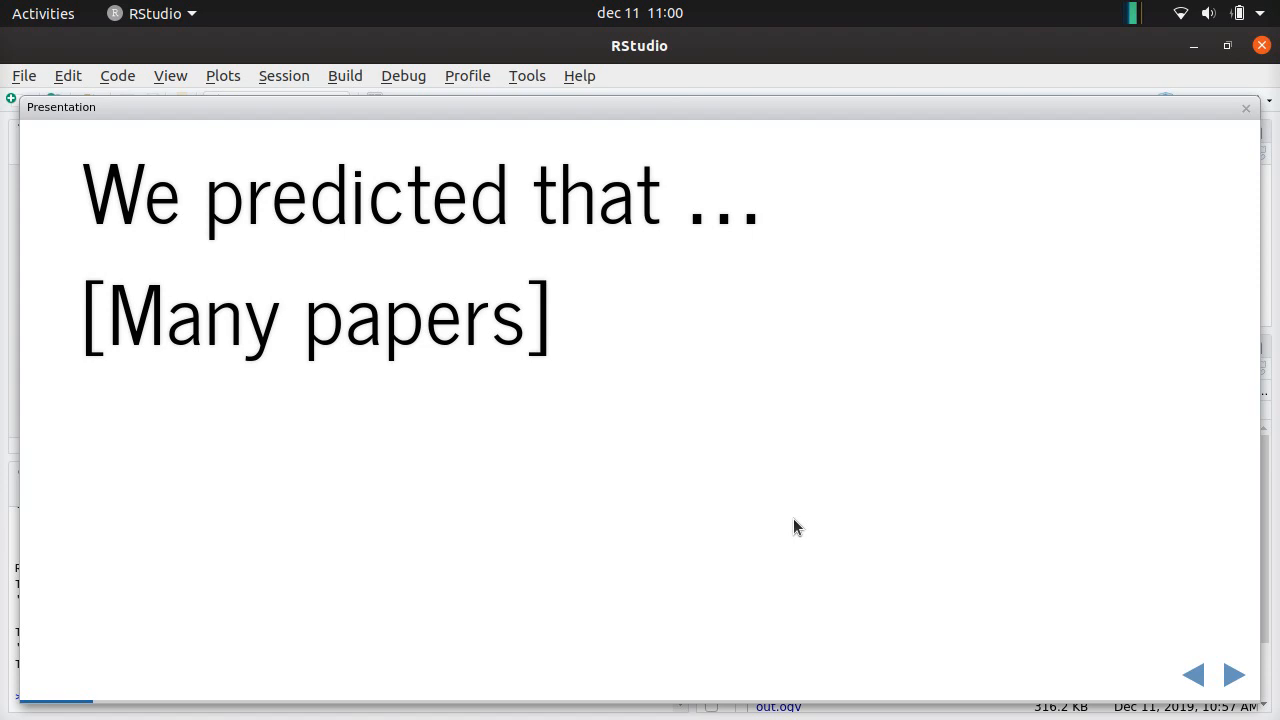
Advance to the 'Open Science for me' slide with the OSCG logo and Vazire quote
key(Right)
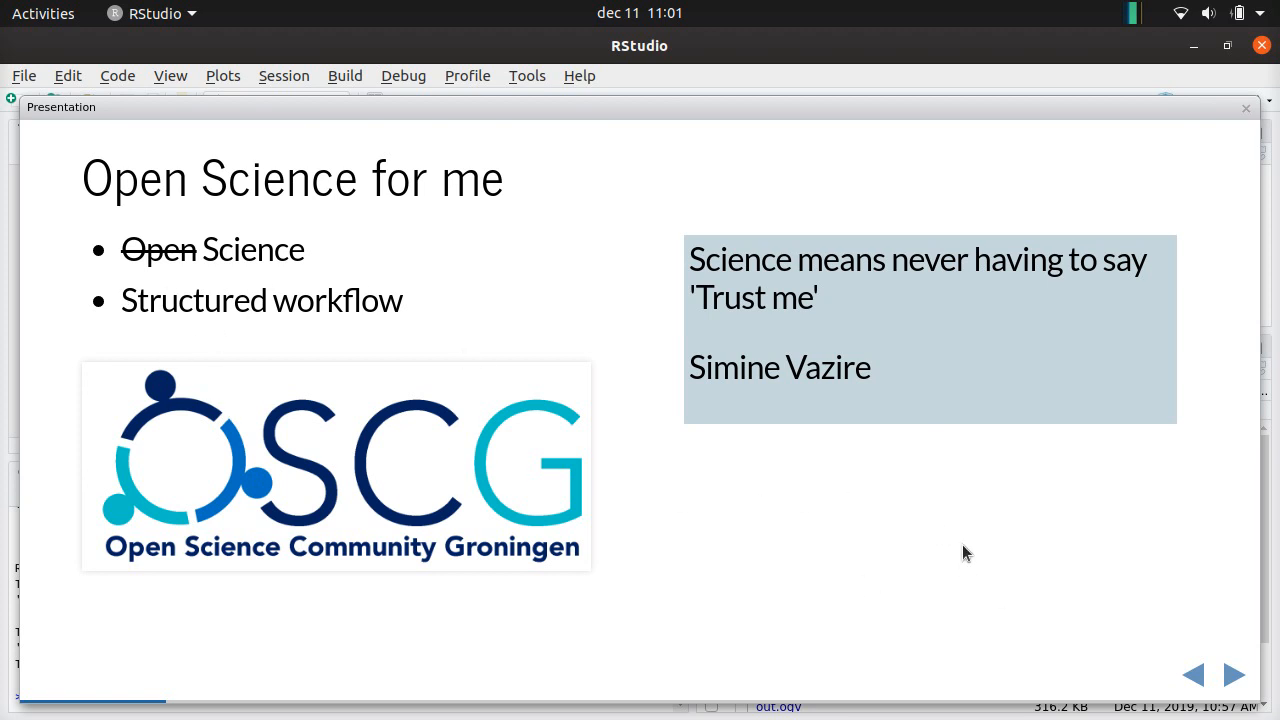
Advance to the 'Workflow' slide listing Prof-compatible, Good Enough (?) and Structured
key(Right)
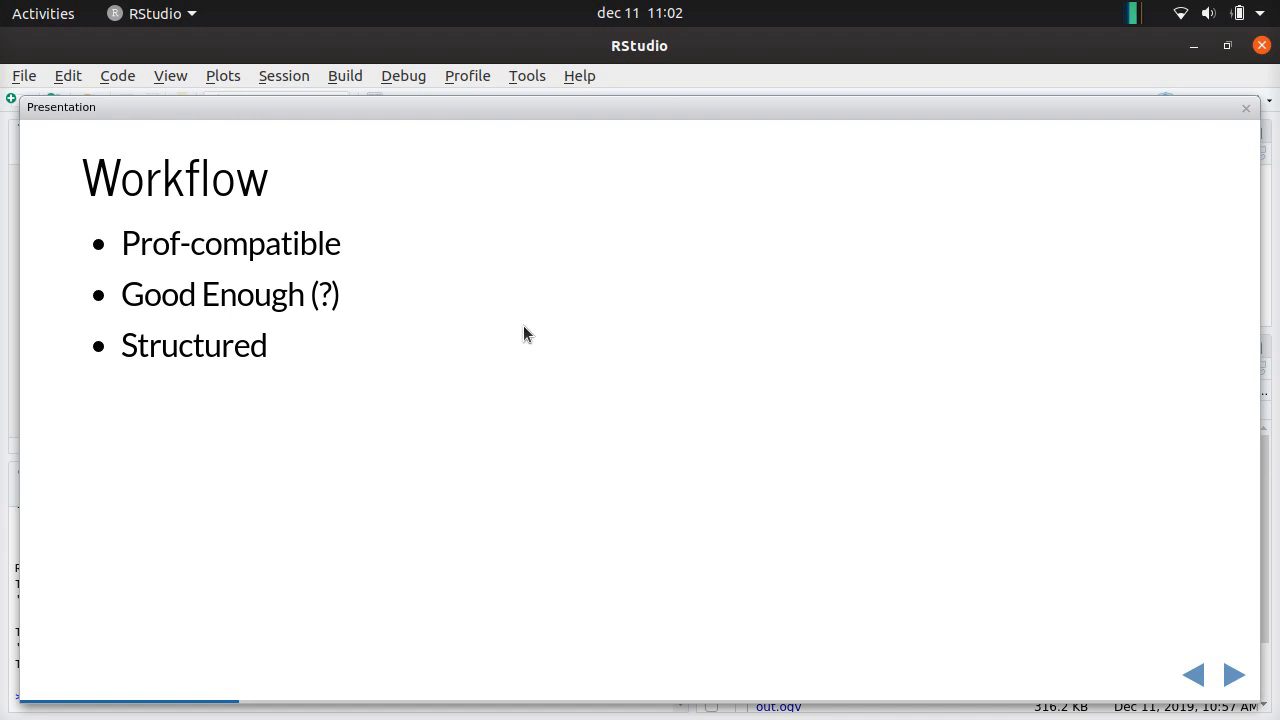
Advance to the '1. Write until preregistration' slide with the box-plot chart
key(Right)
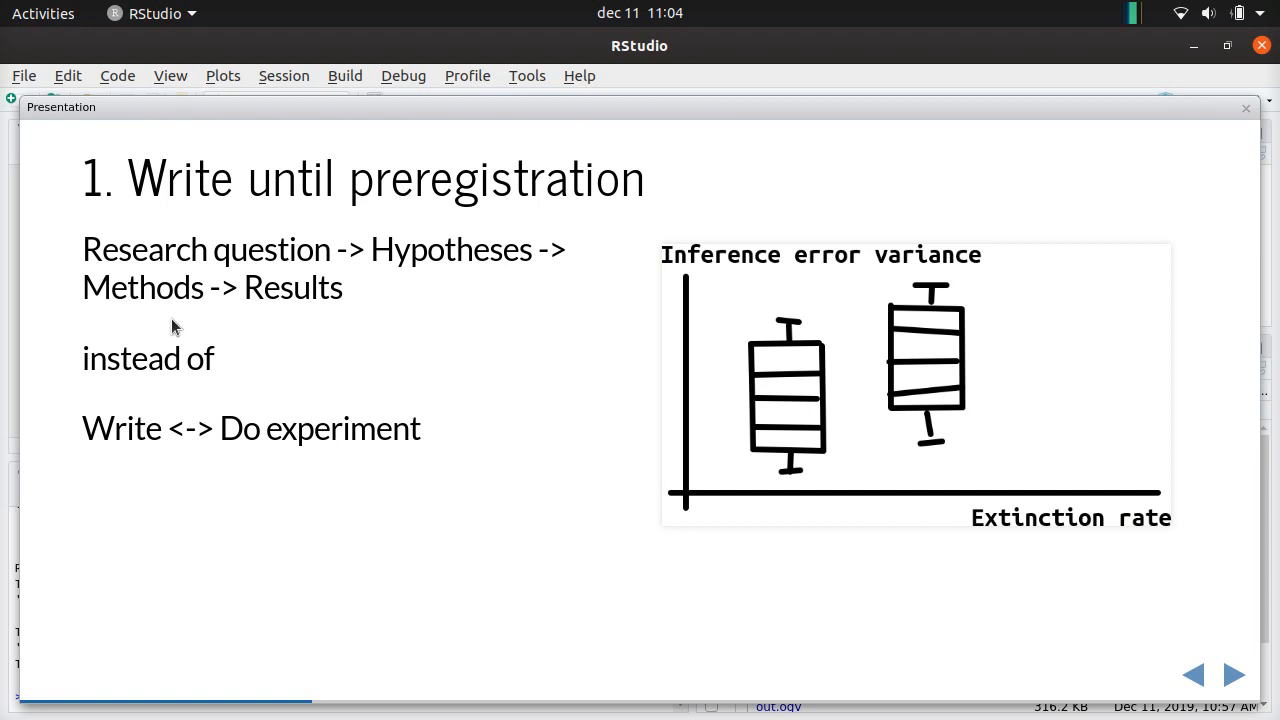
Step through the GitHub points to the Overleaf points of the preregistration slide
key(Right)
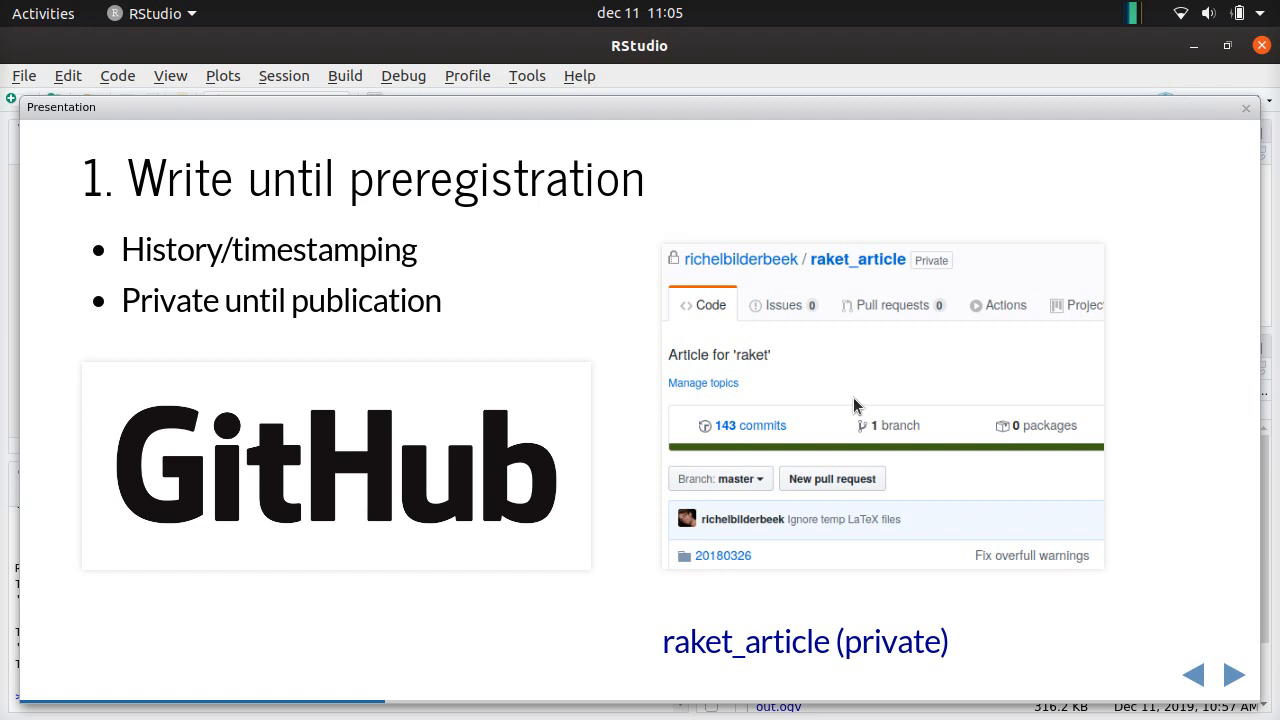
key(Right)
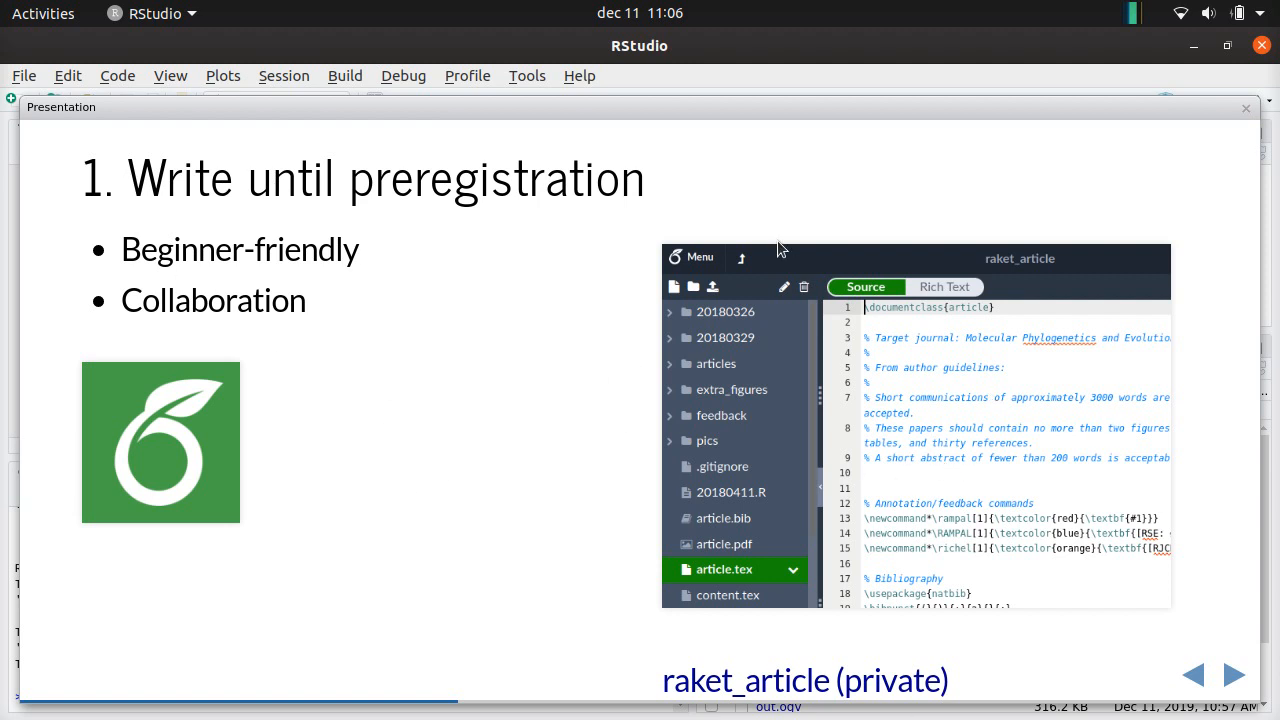
Revisit the GitHub points, return to the Overleaf points, ready for the OSF slide
key(Right)
key(Left)
key(Left)
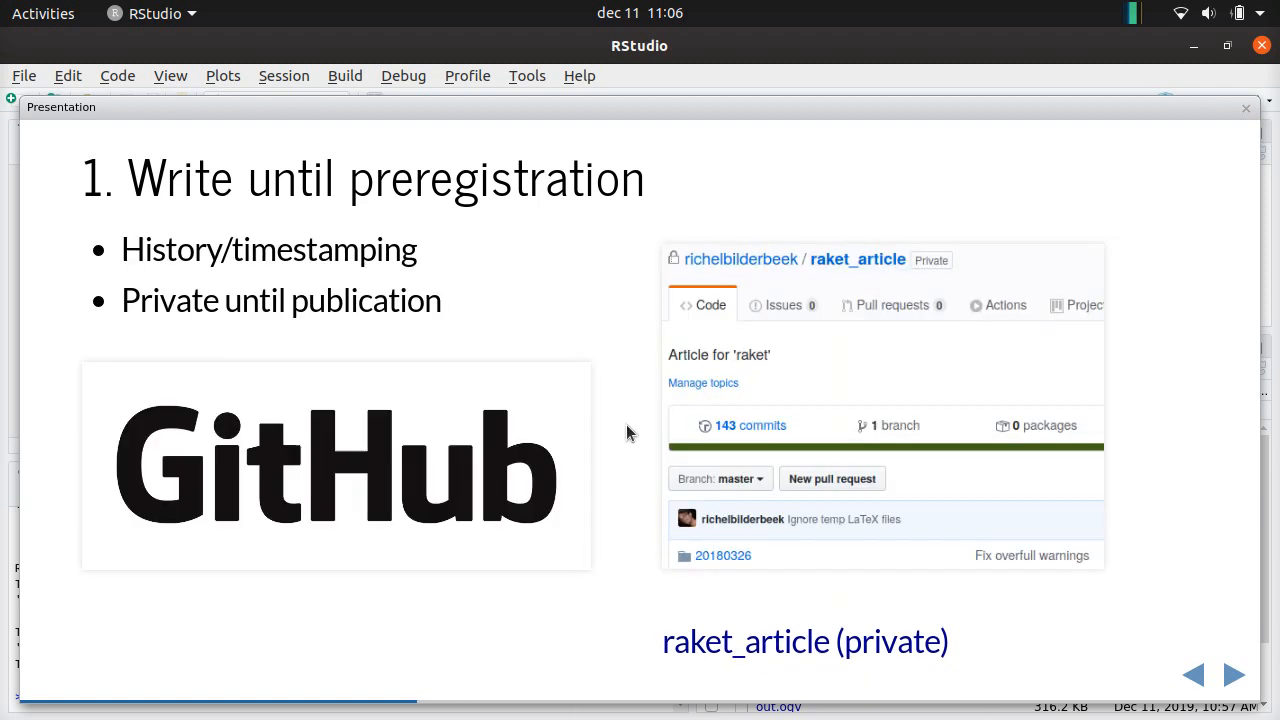
key(Right)
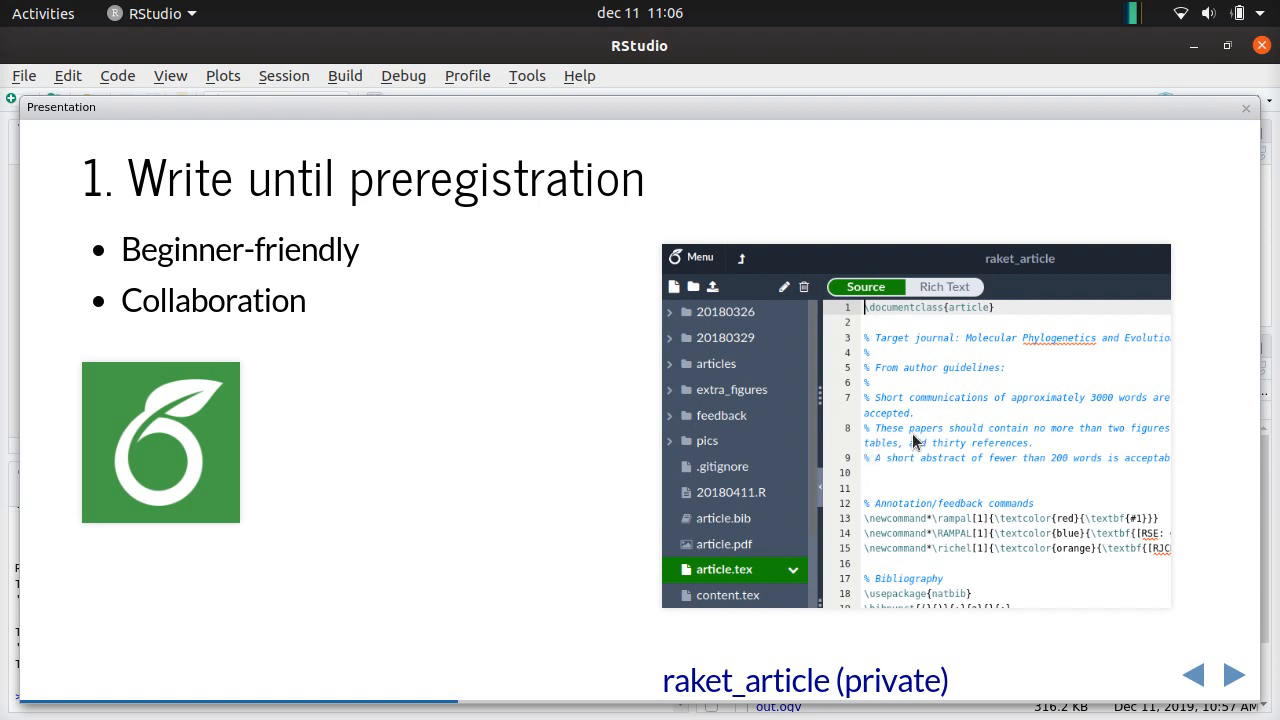
Move to the '2. Pre-register at OSF' slide, briefly stepping back once on the way
key(Right)
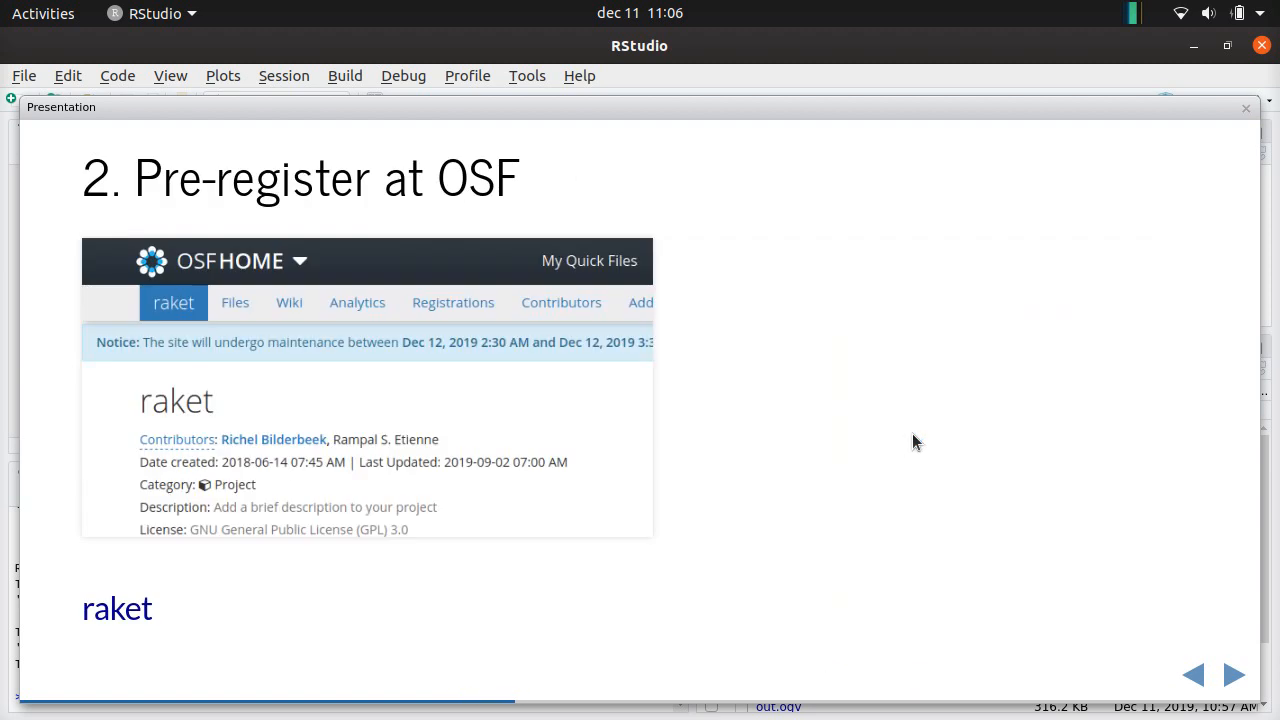
key(Left)
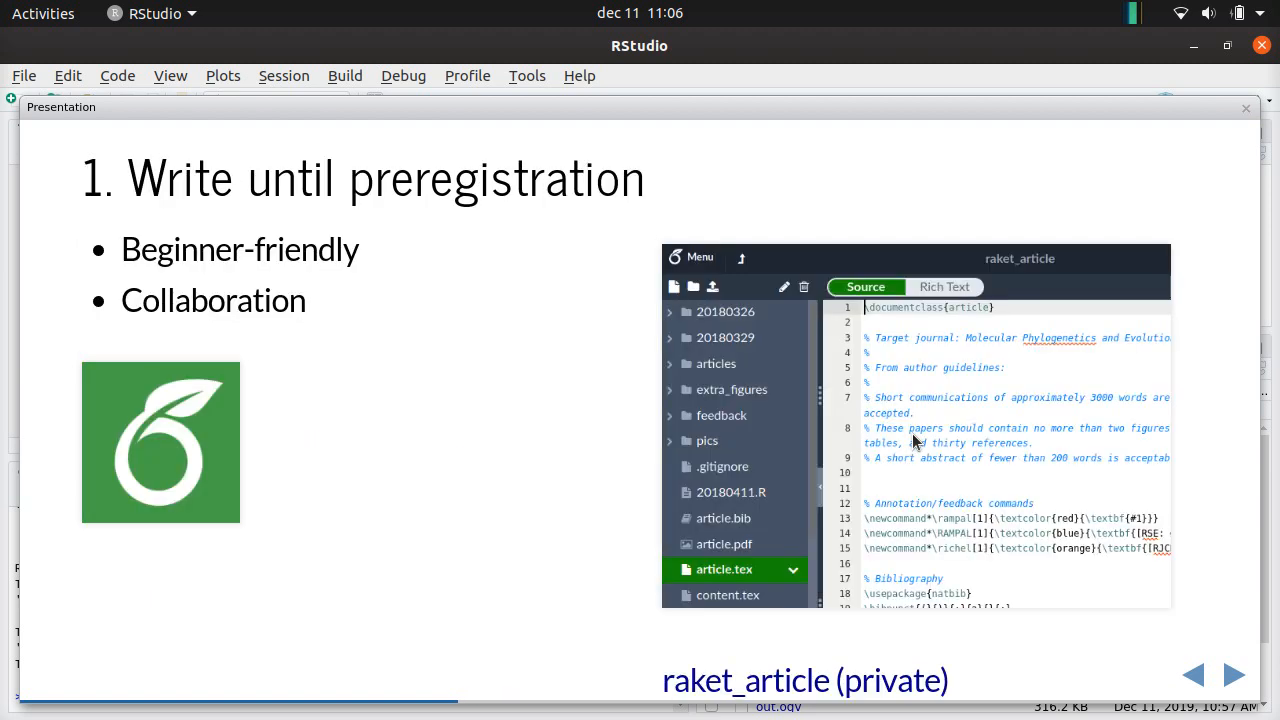
key(Right)
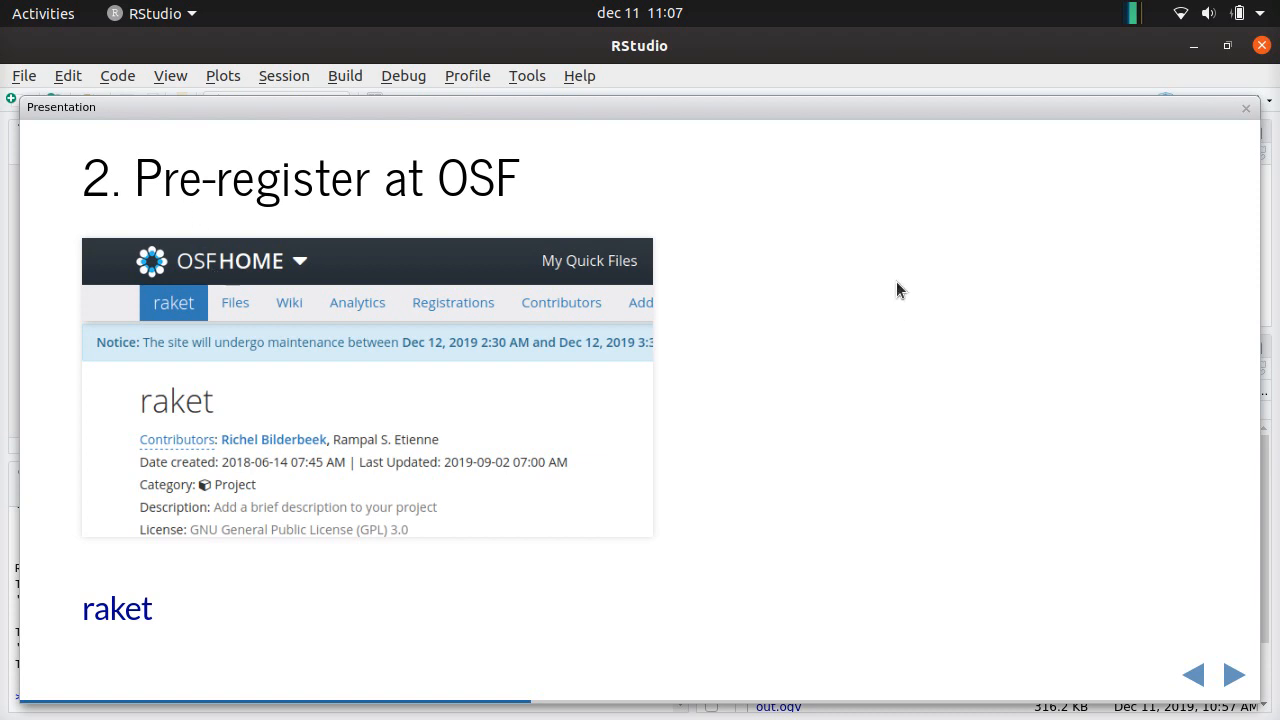
Advance through 'Do experiment' and 'Write until publishable' to '5. Submit to journal'
key(Right)
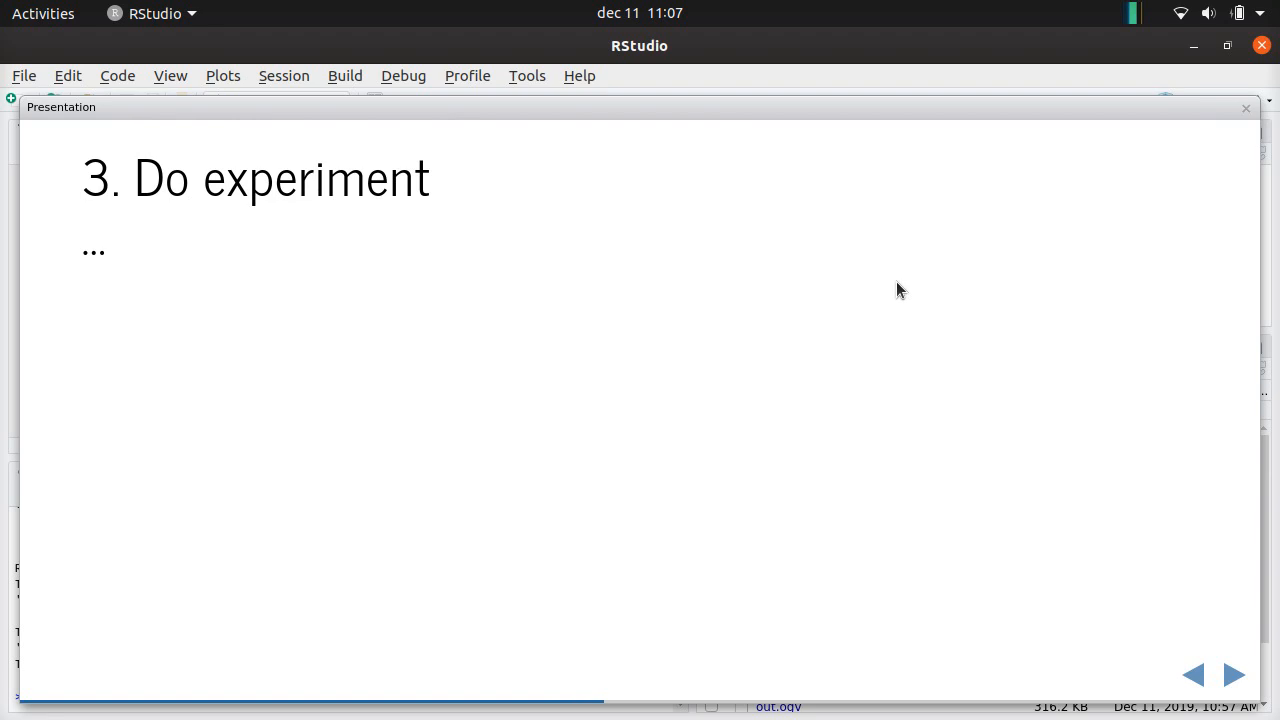
key(Right)
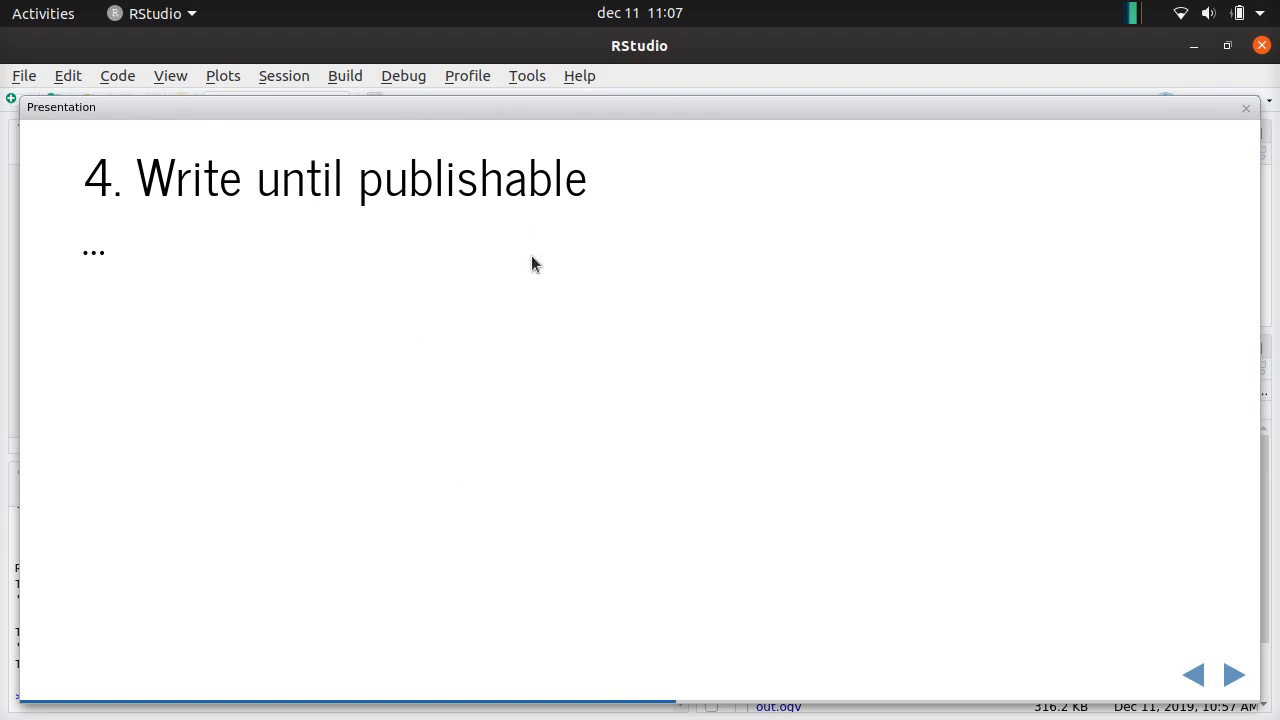
key(Right)
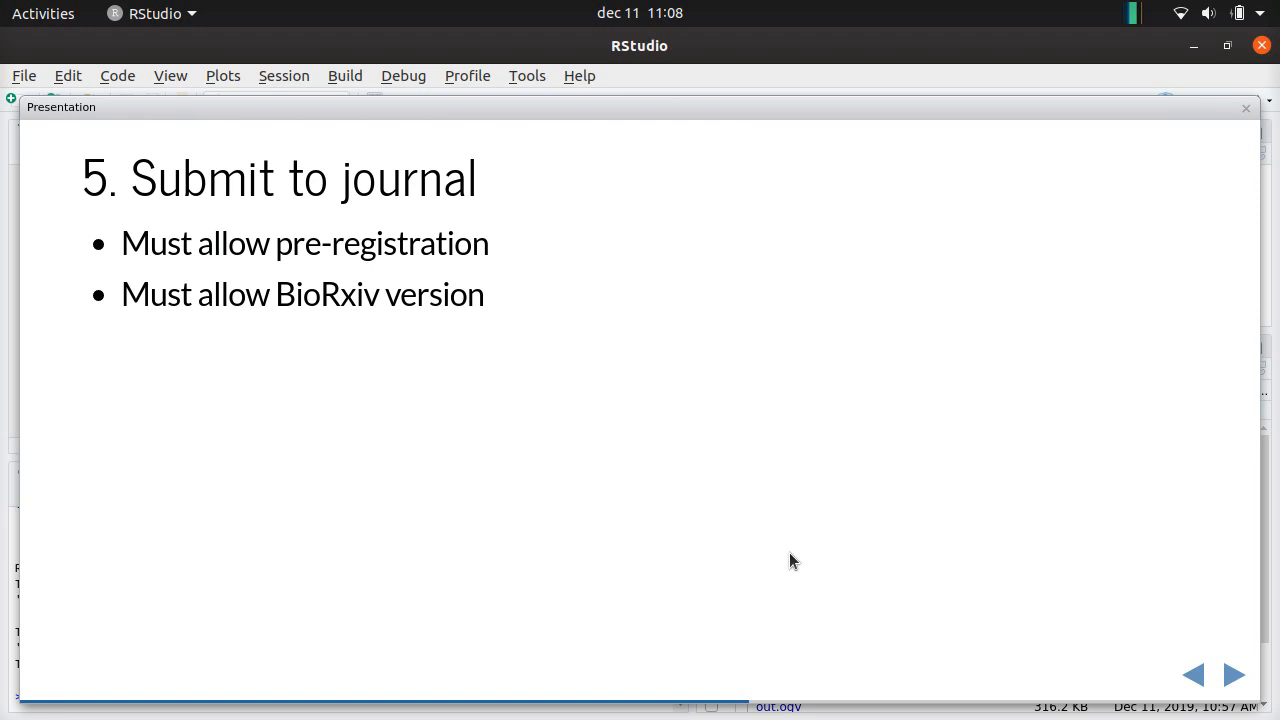
Advance to the '6. Publish draft on BioRxiv' slide with the babette preprint page
key(Right)
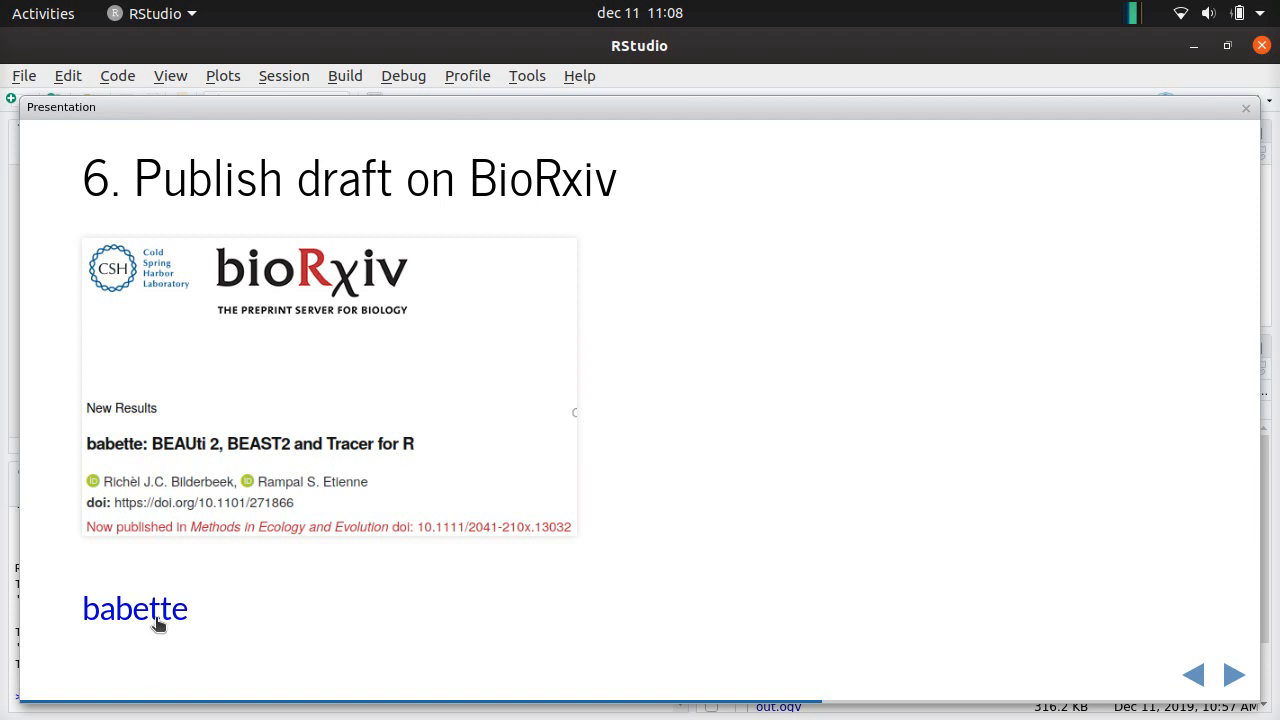
Advance through '7. Publish' to '8. Make GitHub repo public' with the babette_article repository
key(Right)
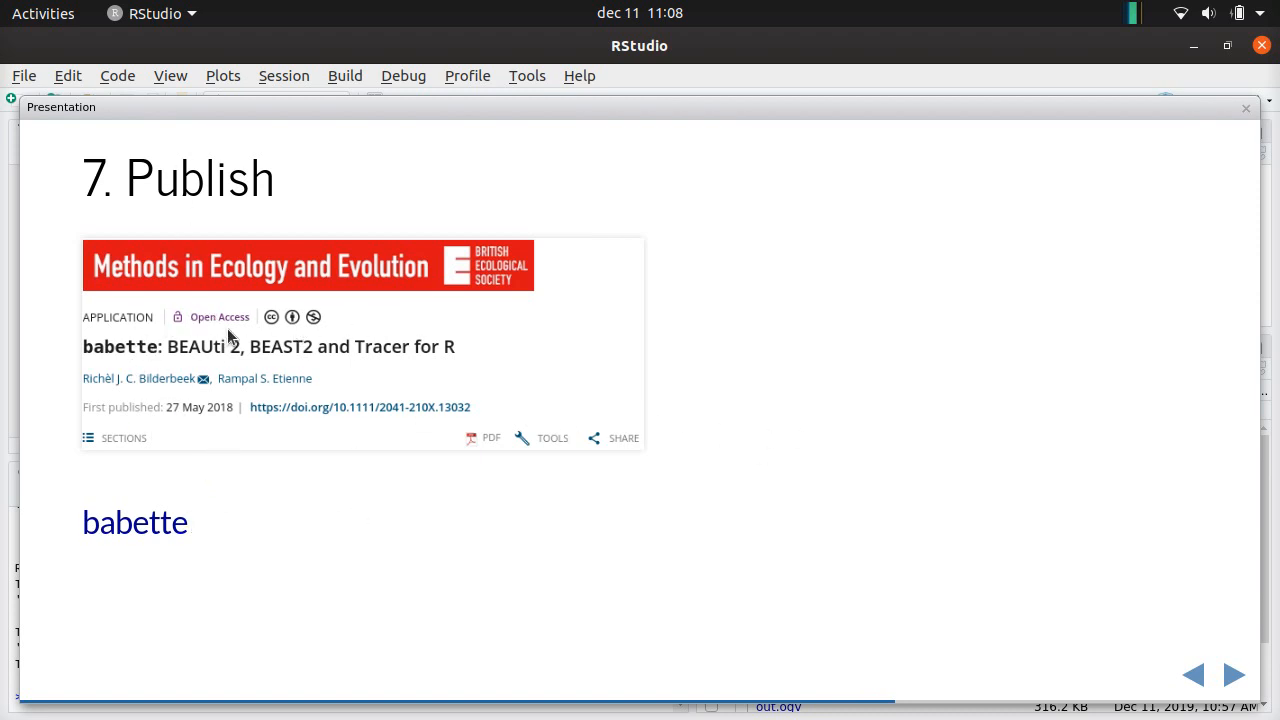
key(Right)
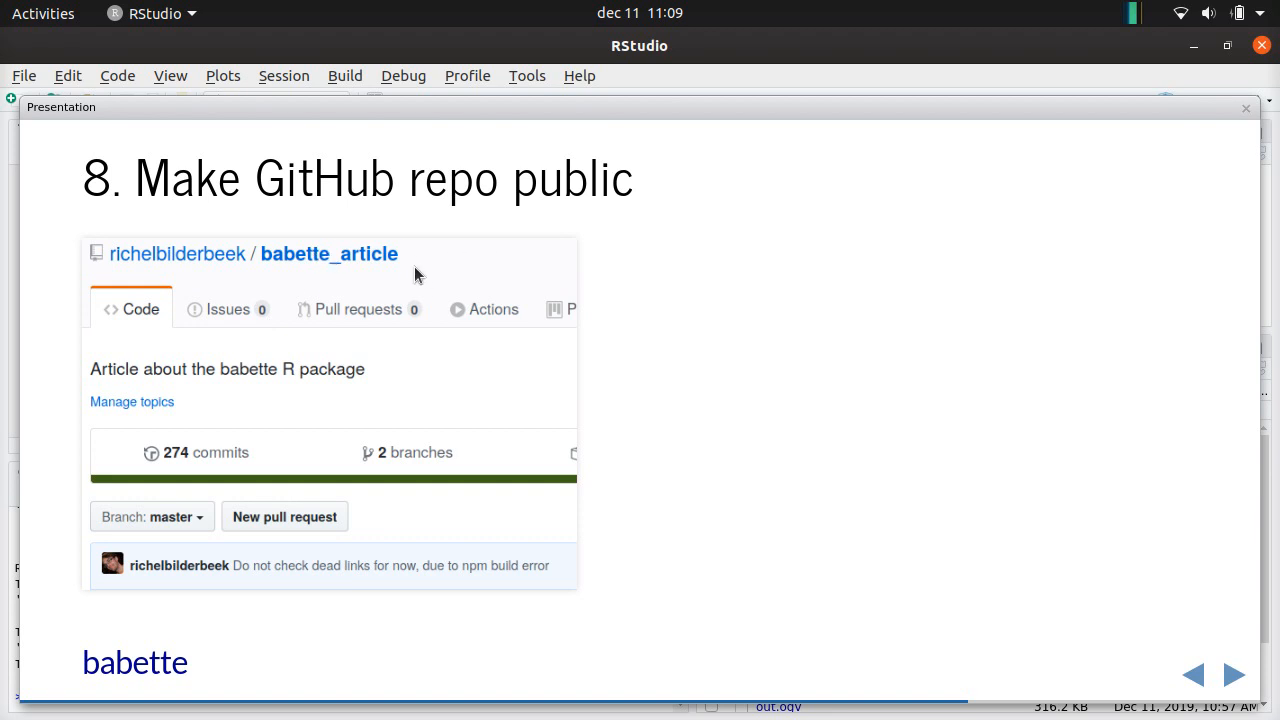
key(Left)
key(Right)
key(Right)
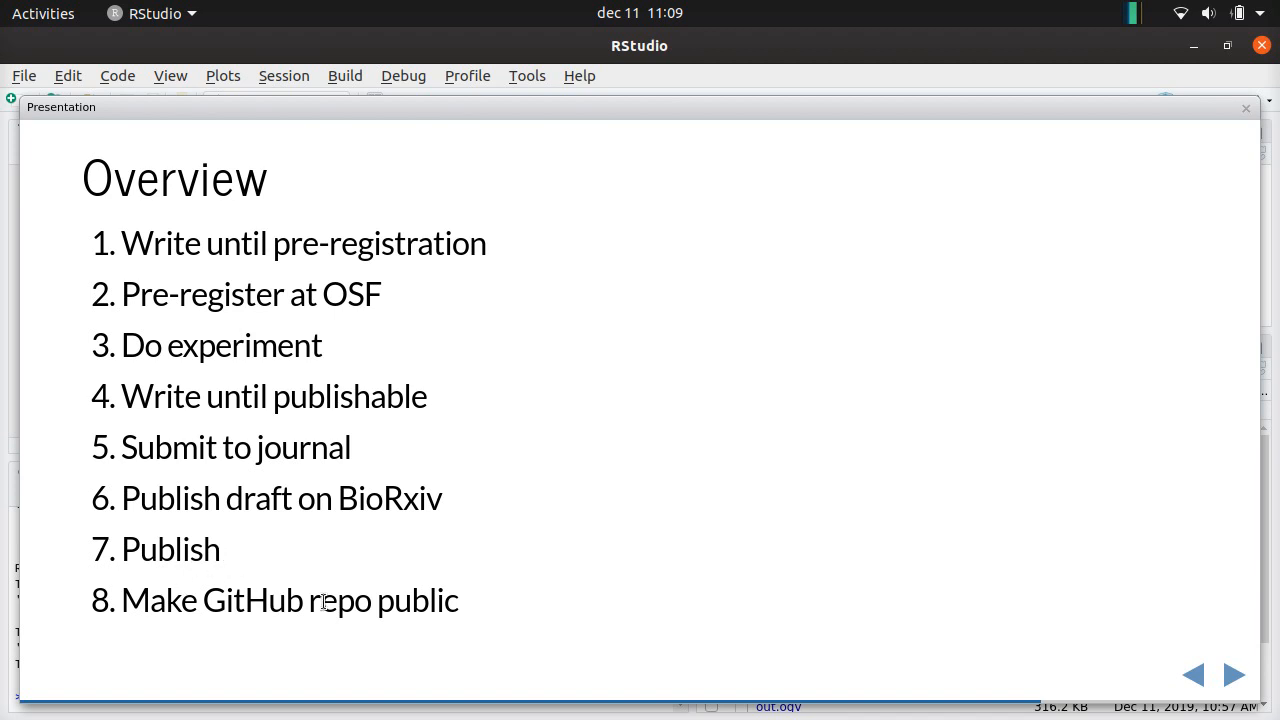
Advance the deck to the 'Conclusion and discussion' slide listing Prof-compatible, Good Enough, Structured
key(Right)
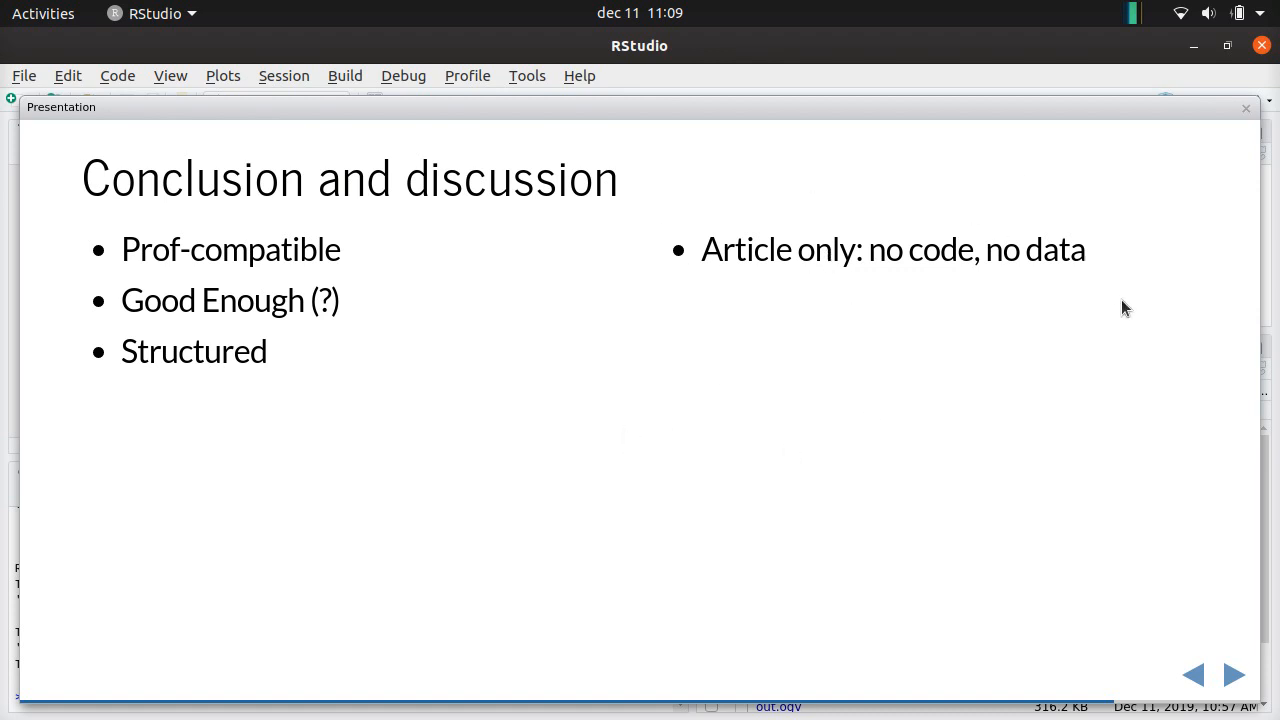
Show the closing 'Questions' slide, then bring the terminal window to the front
key(Right)
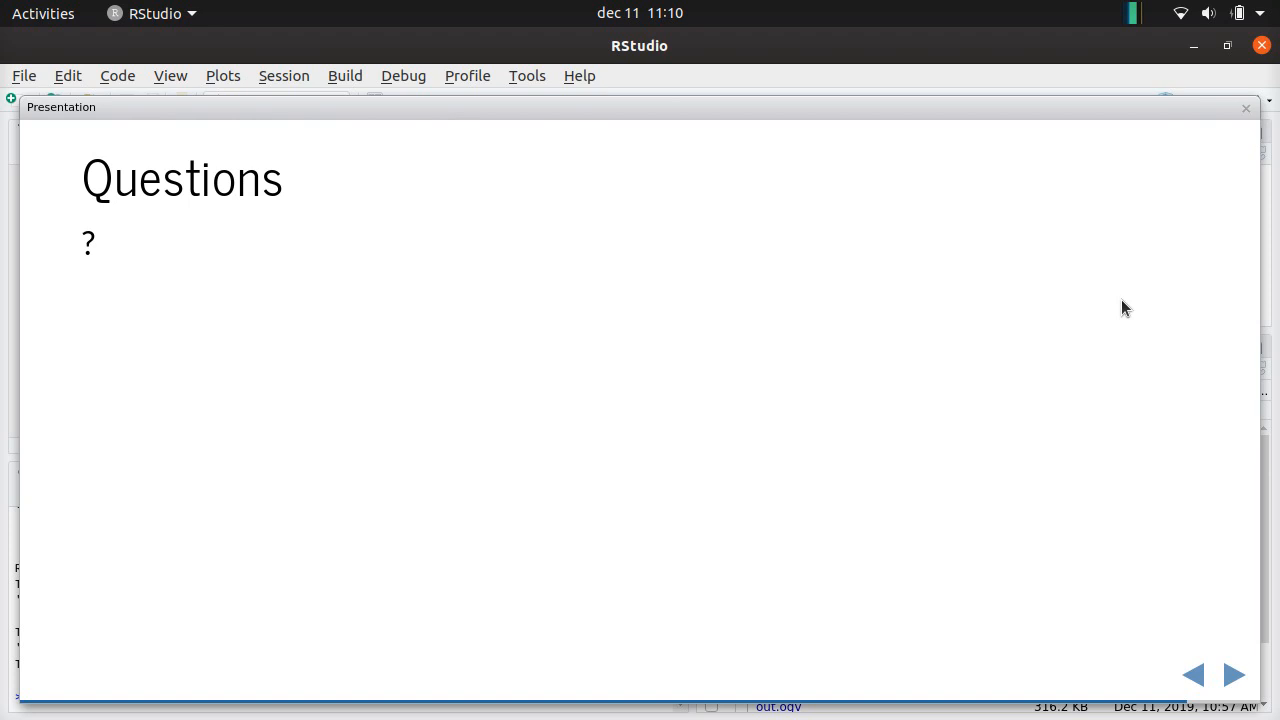
key(alt+Tab)
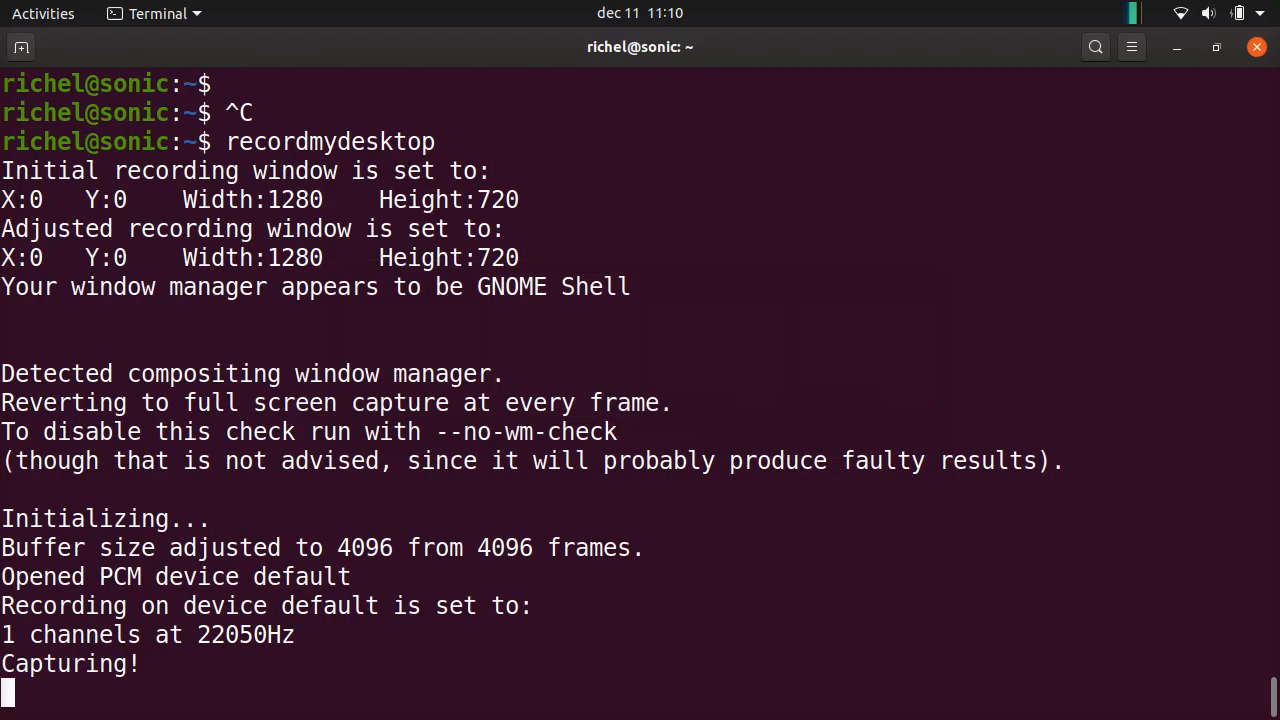